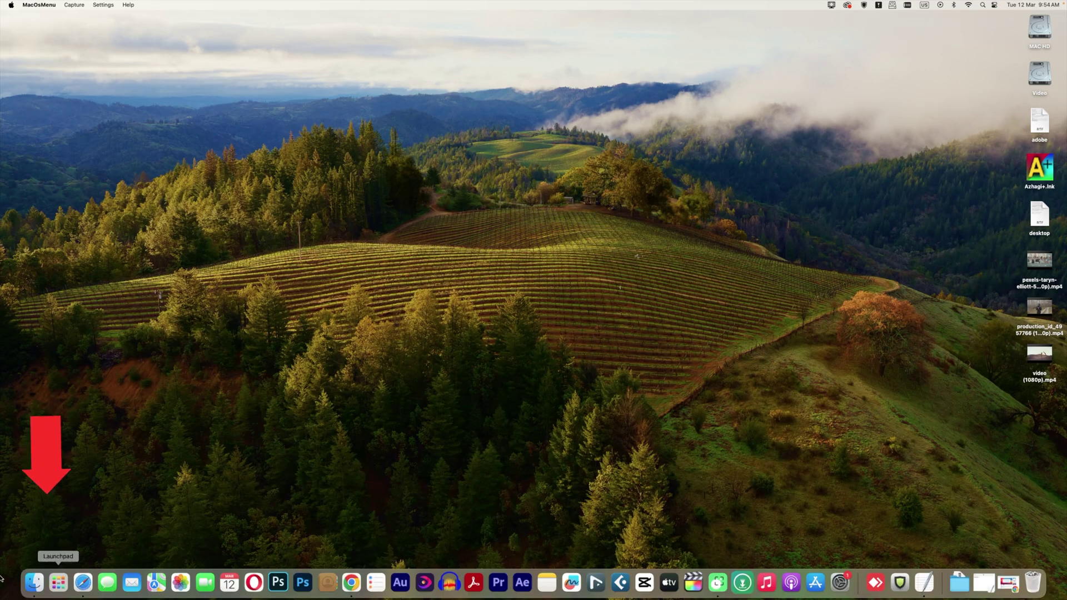
# Open a Finder window from the Dock and show the Applications folder.
pyautogui.click(33, 582)
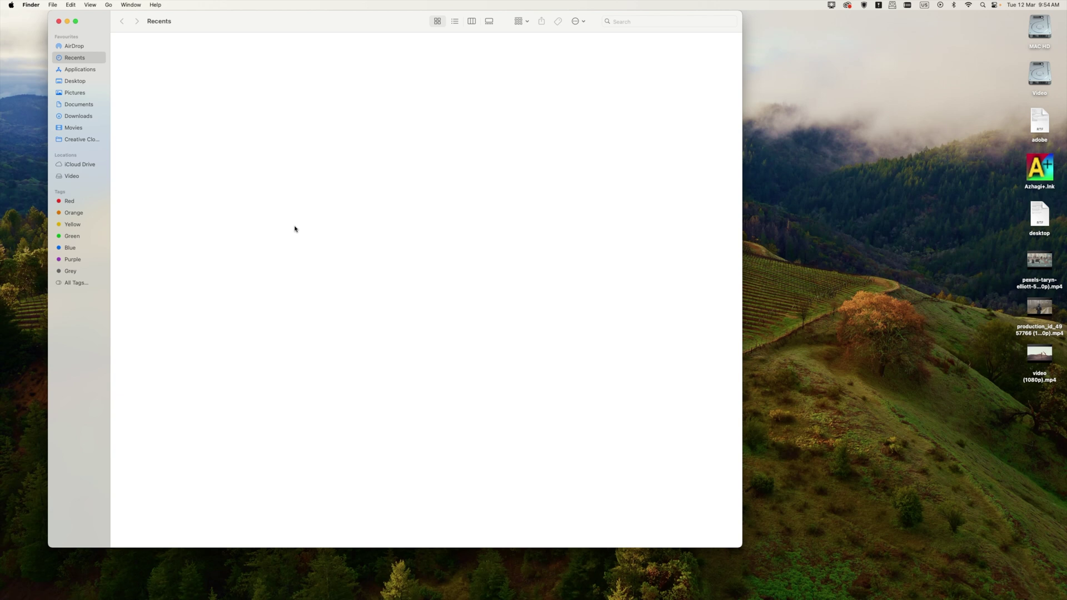
pyautogui.click(79, 70)
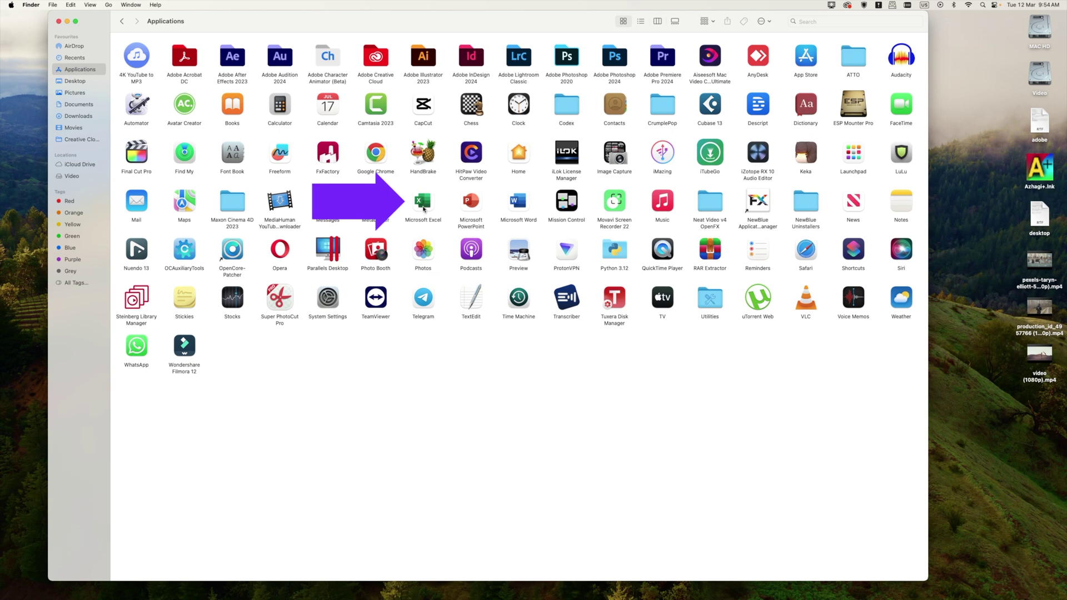
# Move Microsoft Excel, PowerPoint and Word to the Bin, authorising each removal.
pyautogui.rightClick(424, 202)
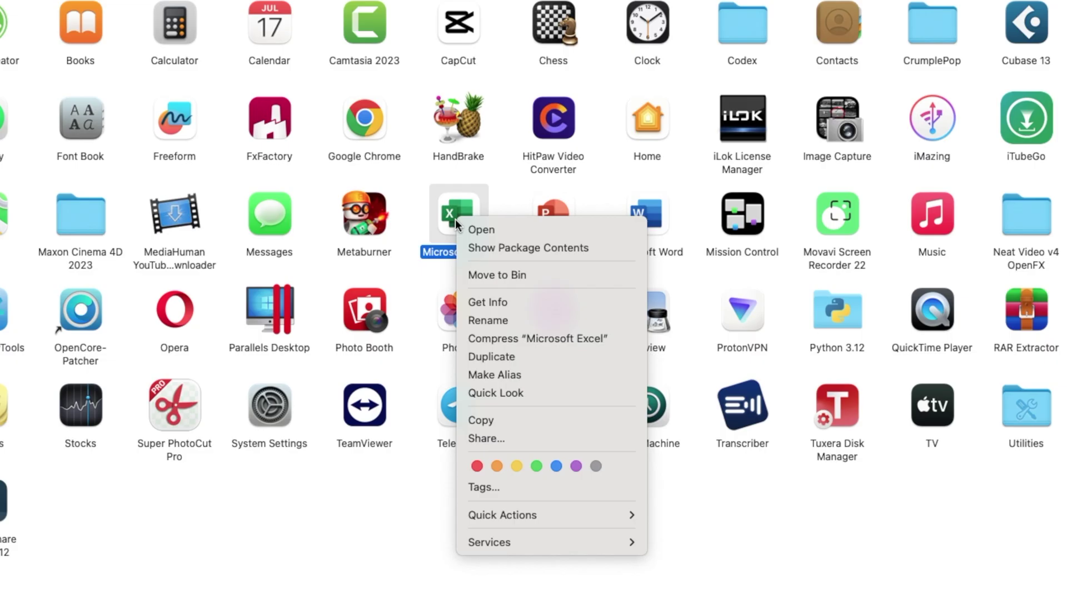
pyautogui.click(480, 271)
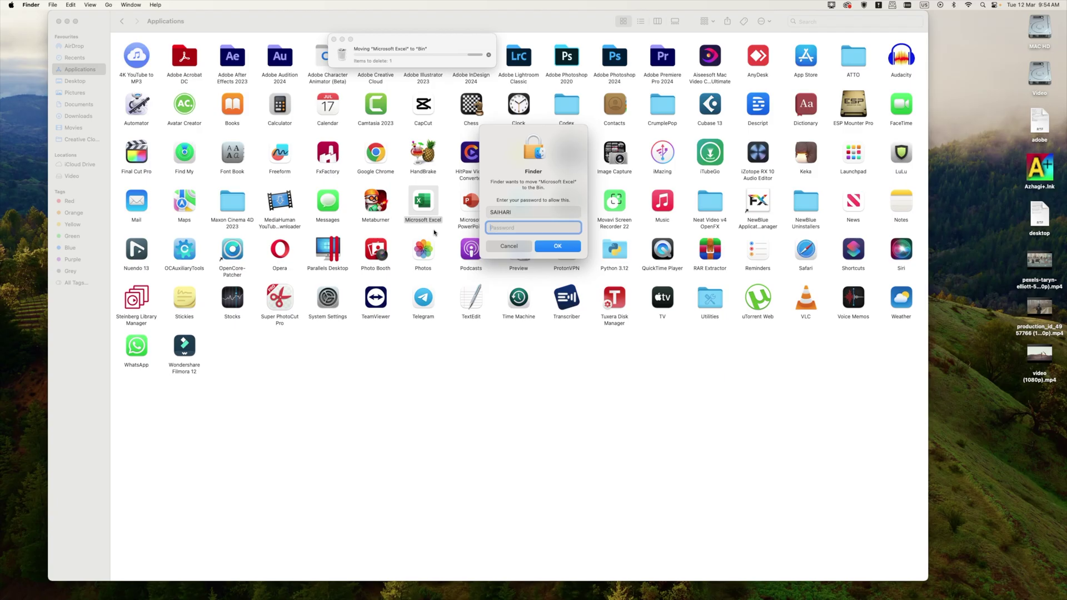
pyautogui.write('•••')
pyautogui.press('Return')
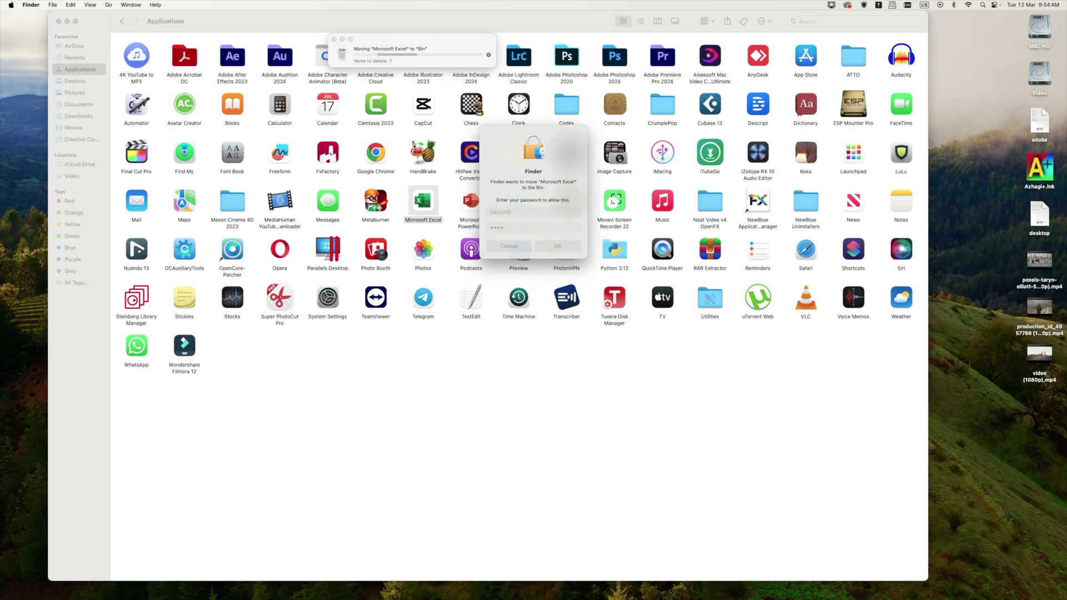
pyautogui.rightClick(423, 203)
pyautogui.click(451, 212)
pyautogui.write('•••')
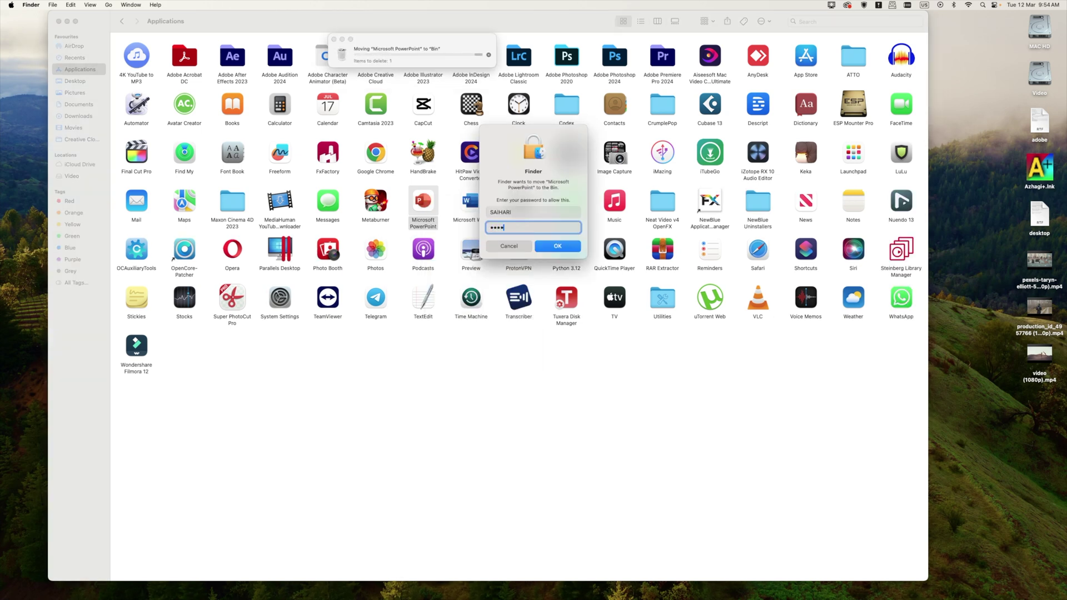
pyautogui.press('Return')
pyautogui.rightClick(423, 203)
pyautogui.click(450, 212)
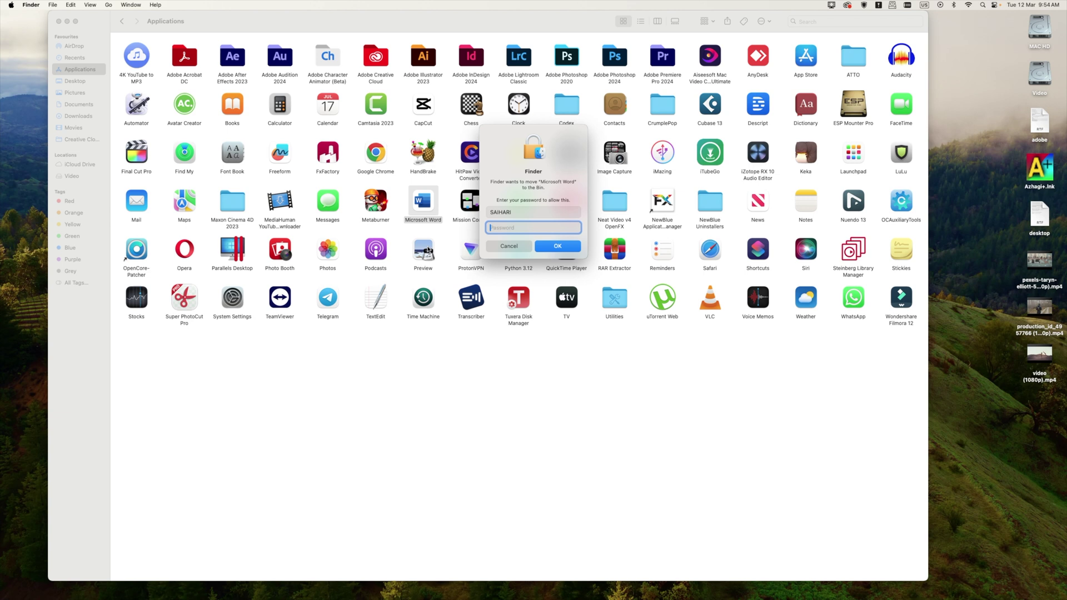
pyautogui.write('•••')
pyautogui.press('Return')
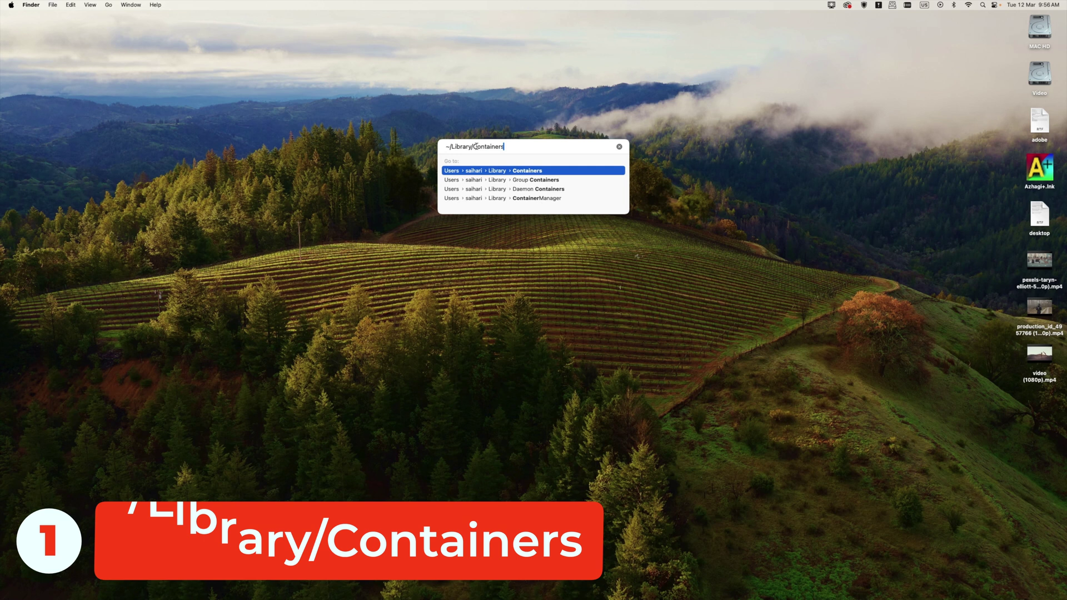
pyautogui.write('~/Library/Containers')
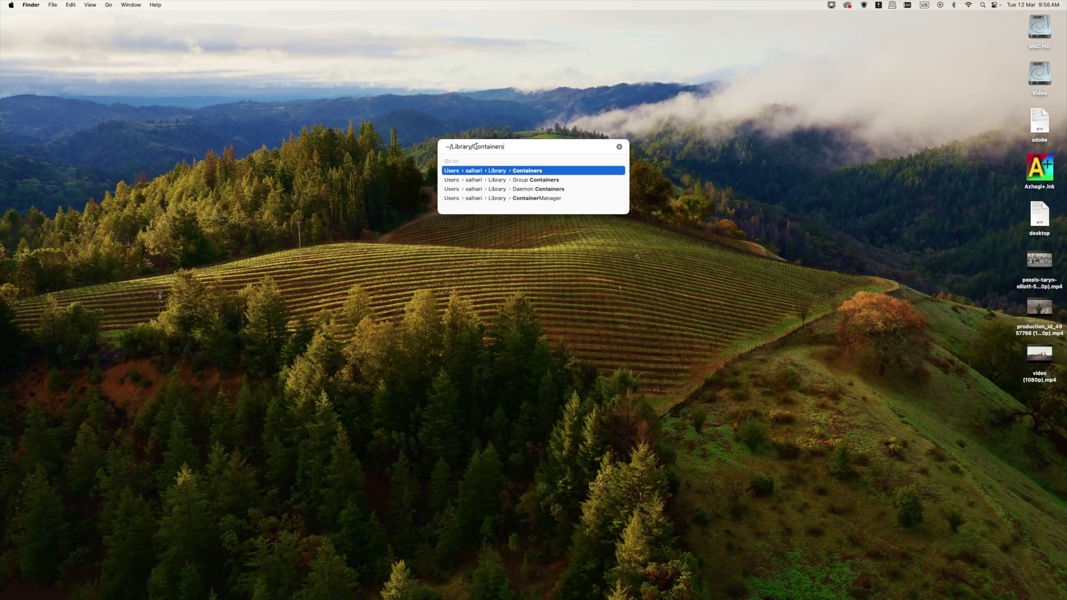
# Go to the ~/Library/Containers folder.
pyautogui.press('Return')
# Enlarge the Containers window and move the Microsoft Excel and Microsoft Word folders to the Bin.
pyautogui.moveTo(648, 254); pyautogui.dragTo(803, 475)
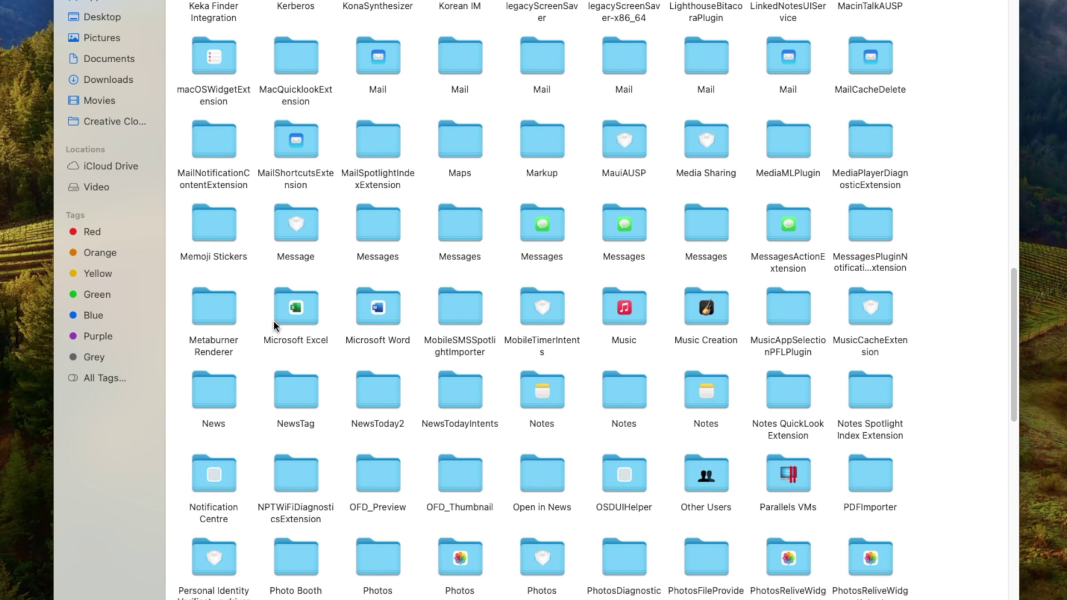
pyautogui.click(284, 315)
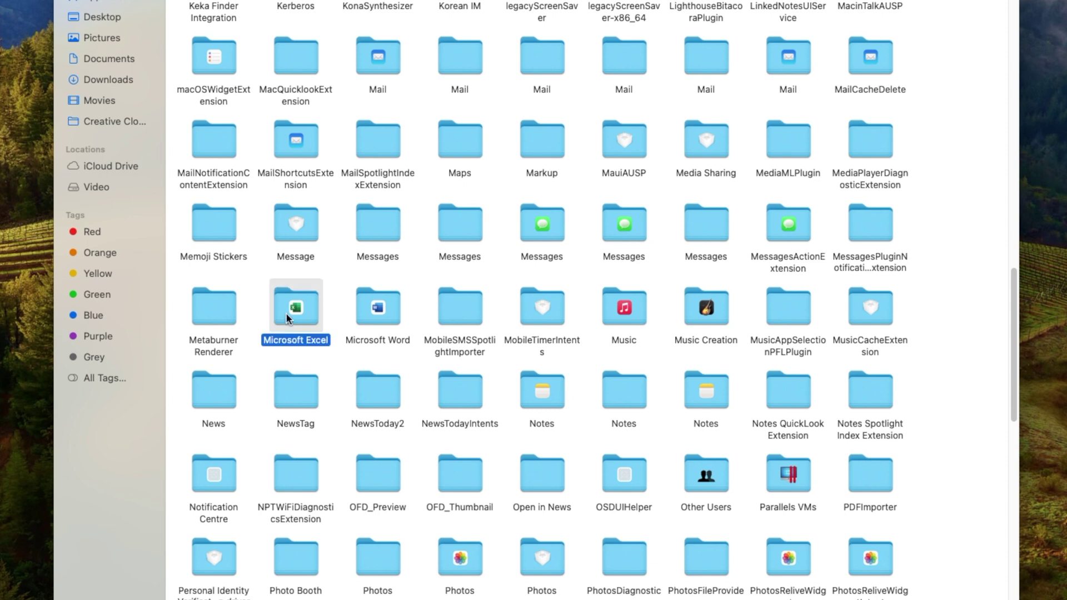
pyautogui.rightClick(286, 313)
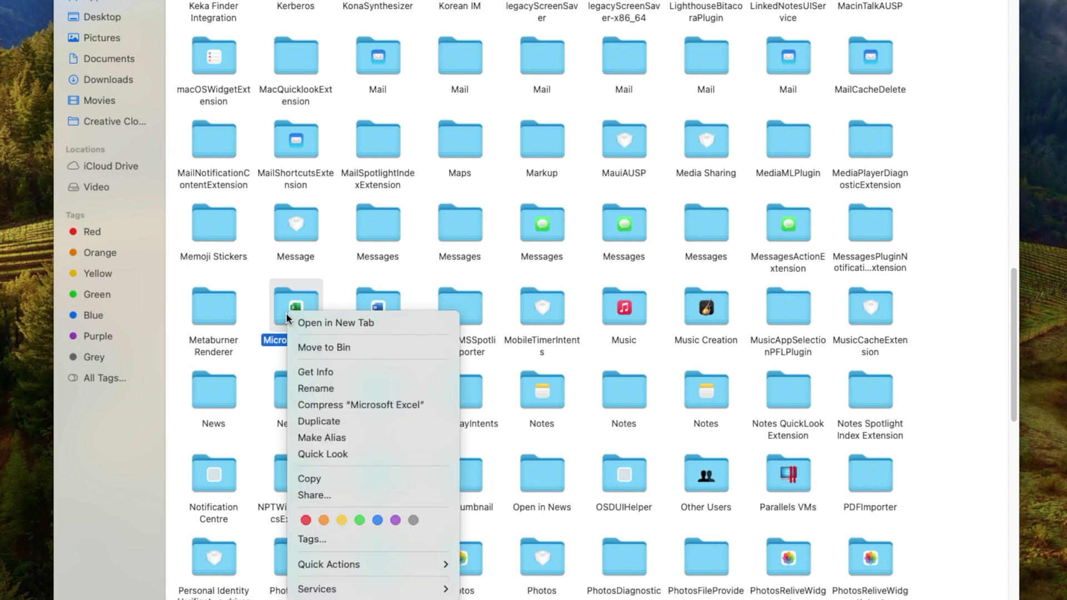
pyautogui.click(312, 348)
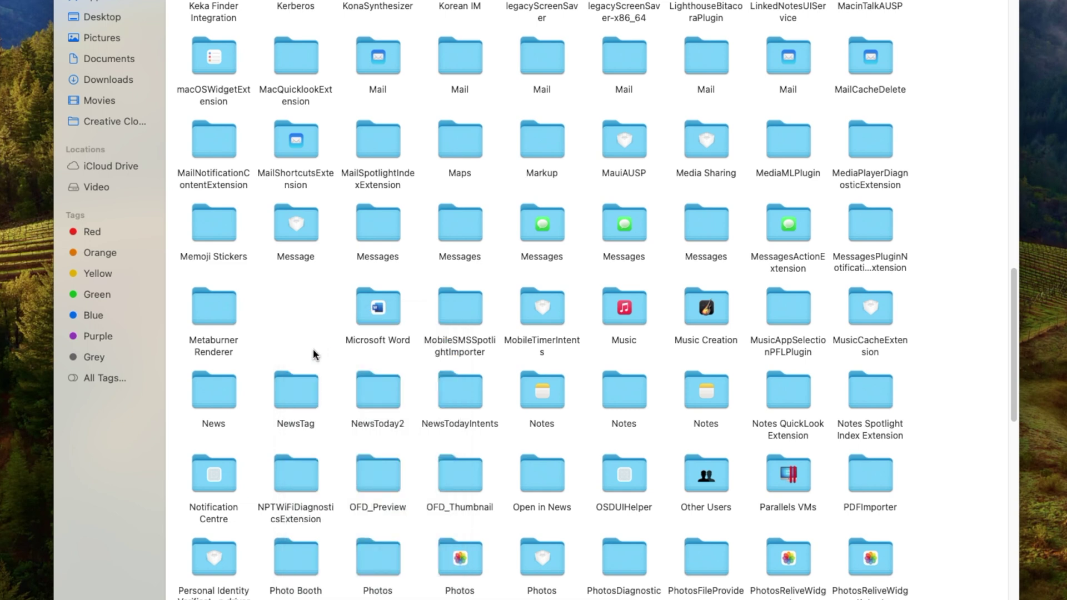
pyautogui.rightClick(365, 307)
pyautogui.click(379, 338)
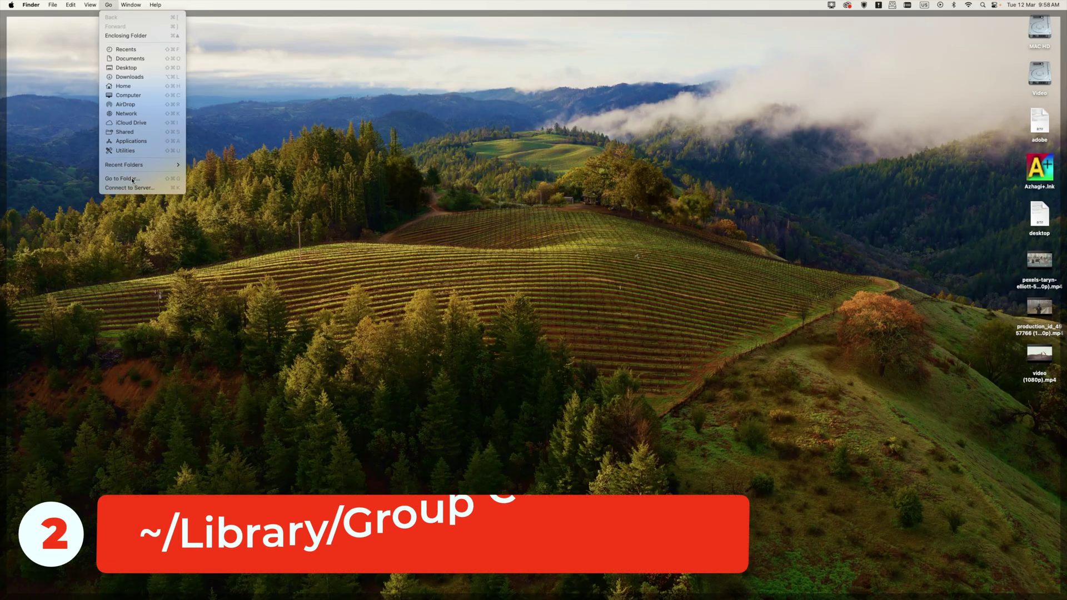
# Go to the ~/Library/Group Containers folder by its path.
pyautogui.click(121, 178)
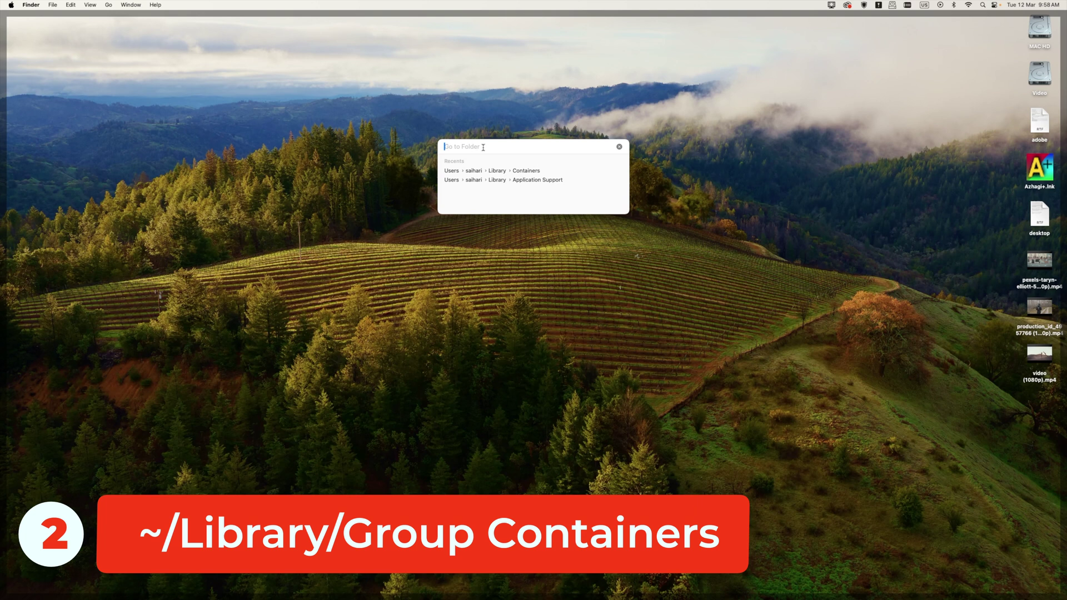
pyautogui.write('~/Library/Group Containers')
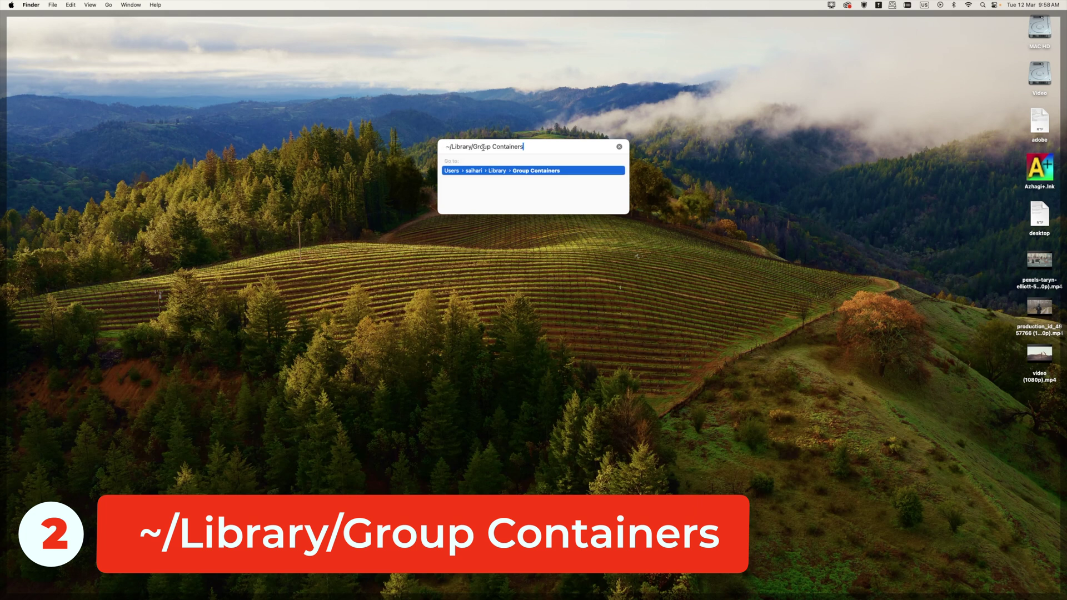
pyautogui.press('Return')
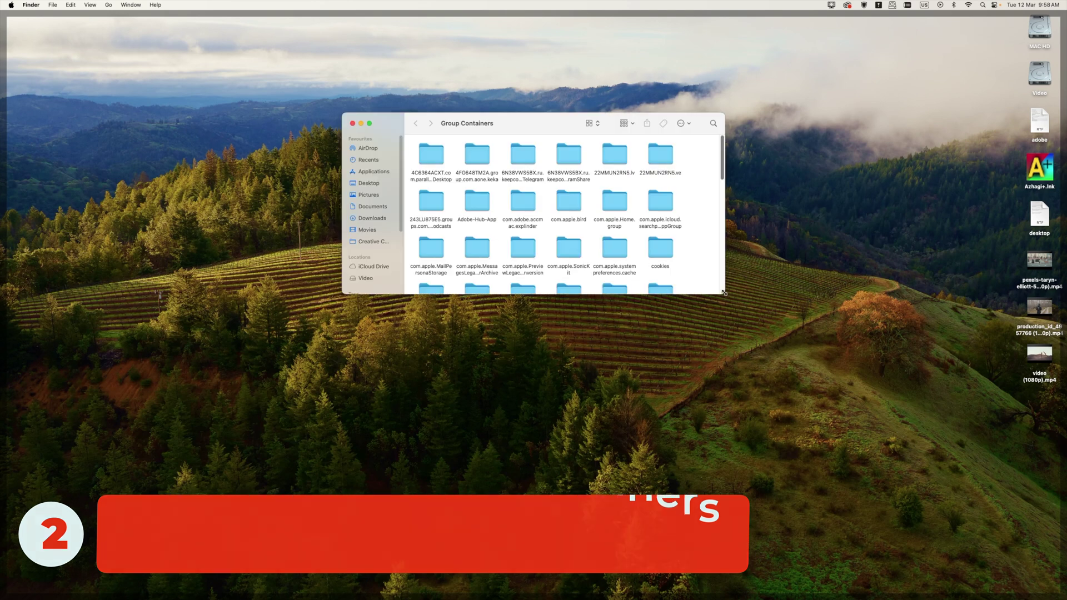
# Enlarge the window and move the first UBF8T346G9 folder and UBF8T346G9.ms to the Bin.
pyautogui.moveTo(723, 291); pyautogui.dragTo(845, 579)
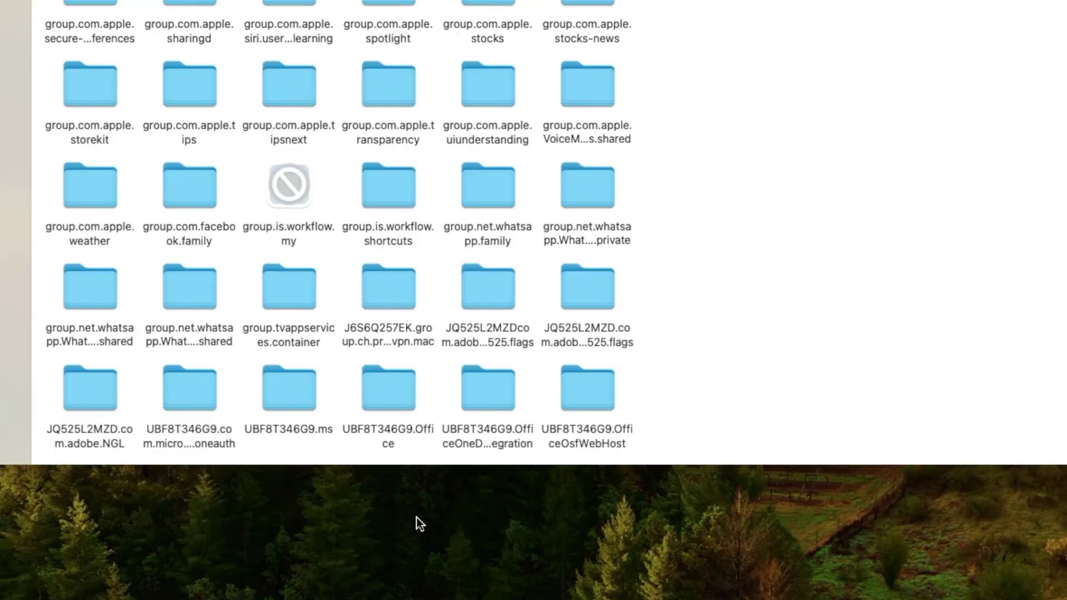
pyautogui.click(190, 389)
pyautogui.rightClick(202, 389)
pyautogui.click(324, 506)
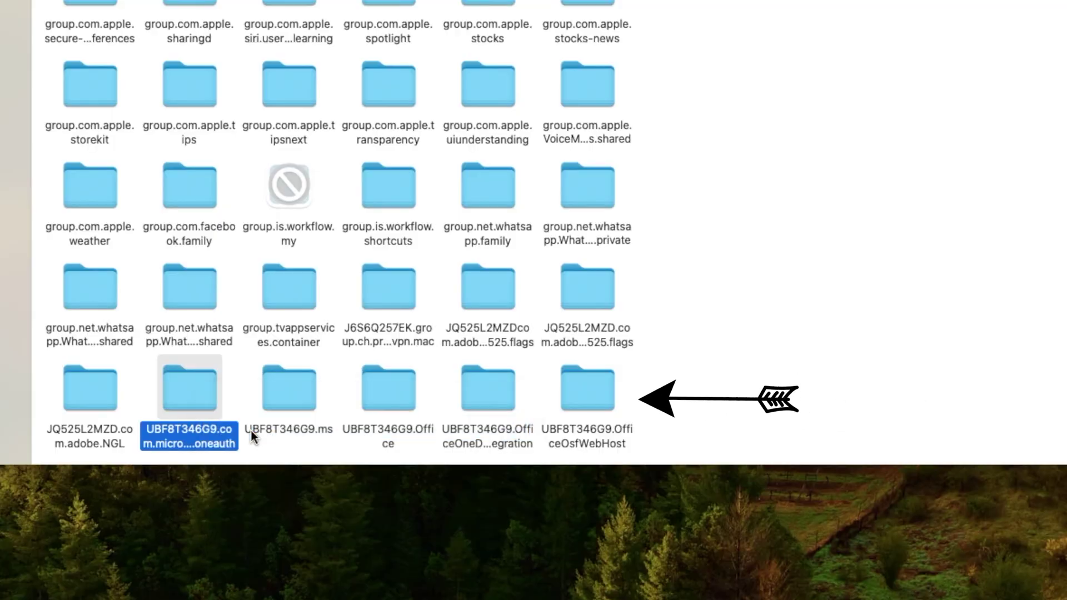
pyautogui.rightClick(289, 387)
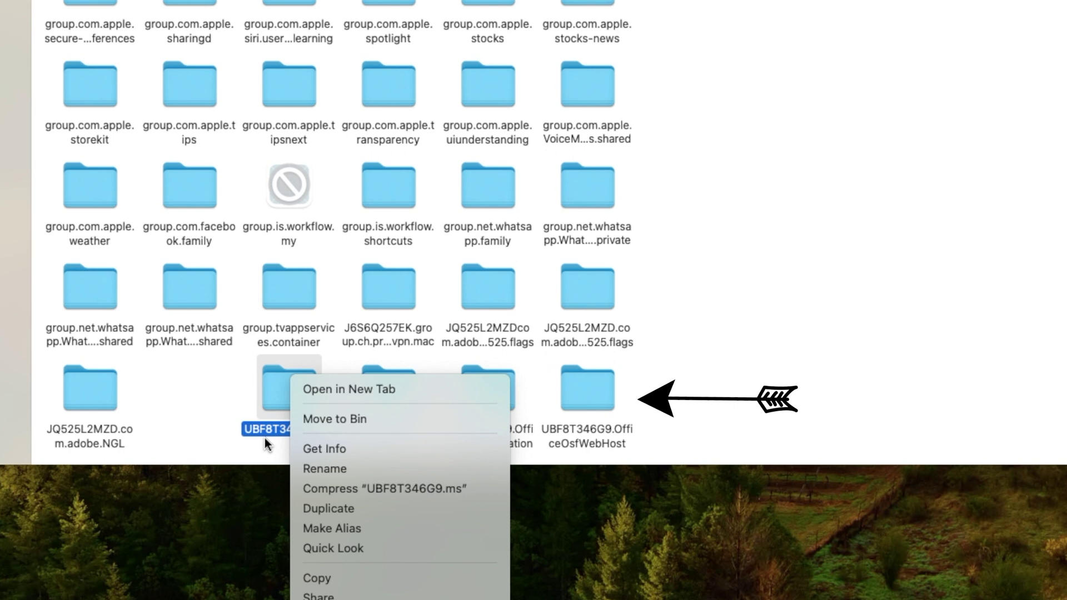
pyautogui.click(313, 420)
# Move UBF8T346G9.Office, OfficeOneDriveSyncIntegration and OfficeOsfWebHost folders to the Bin.
pyautogui.click(380, 389)
pyautogui.rightClick(381, 390)
pyautogui.click(399, 426)
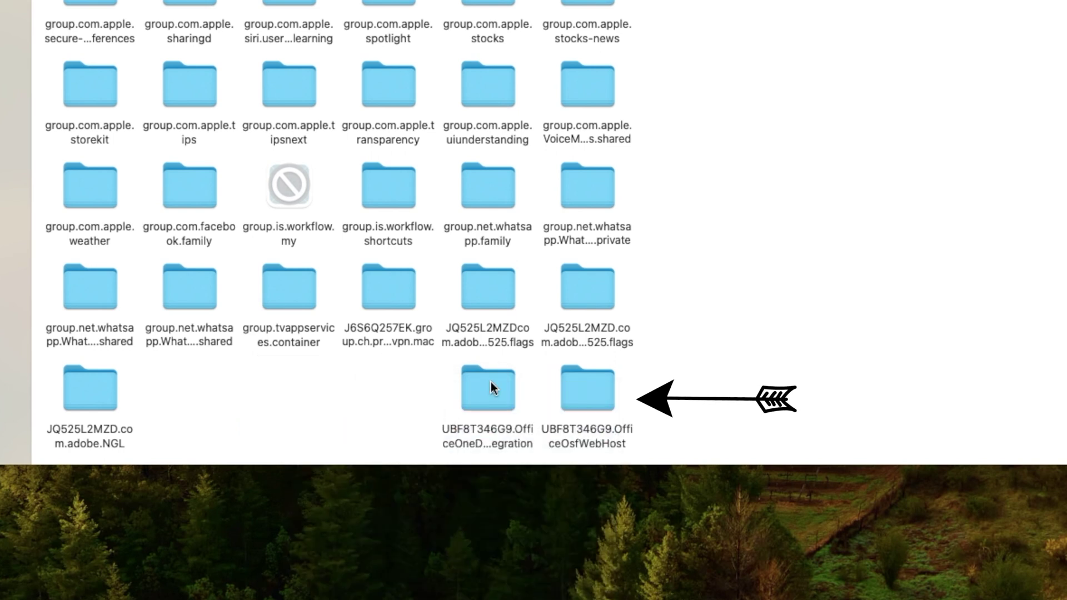
pyautogui.rightClick(491, 381)
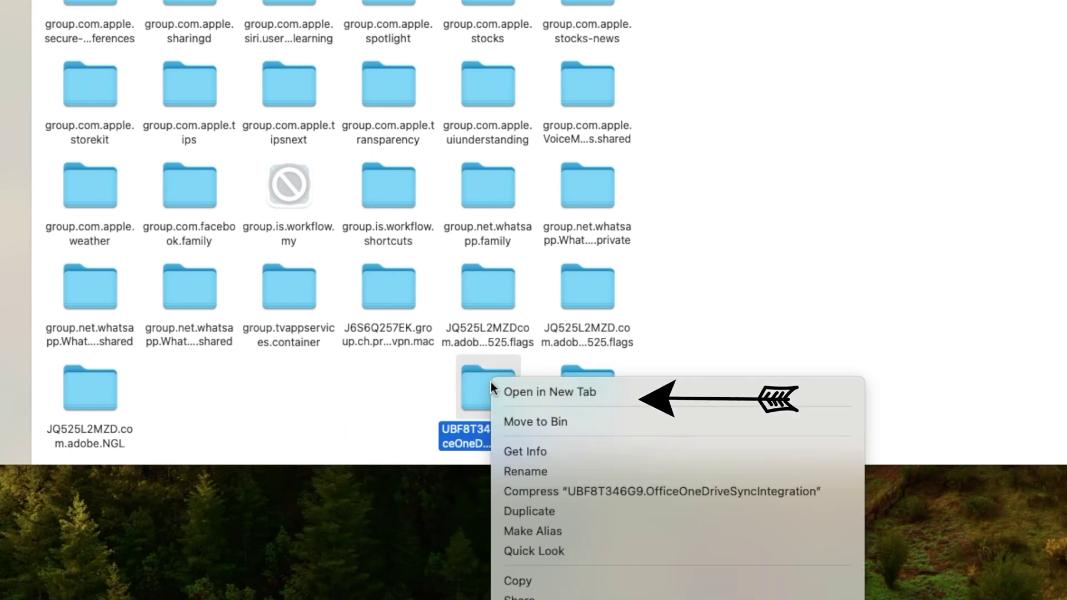
pyautogui.click(551, 421)
pyautogui.rightClick(577, 388)
pyautogui.click(600, 427)
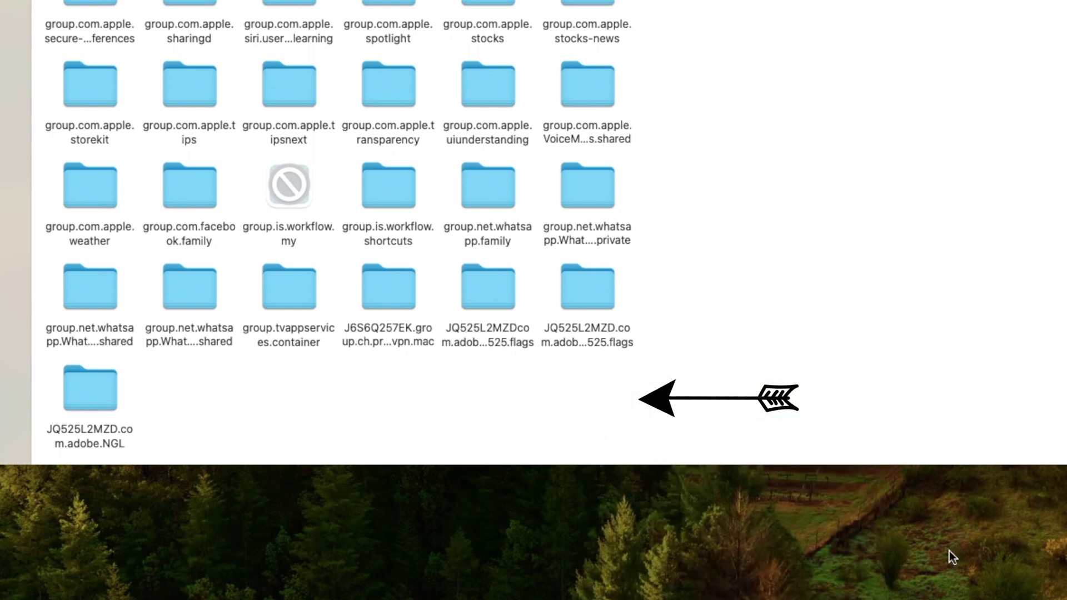
pyautogui.scroll(3, 920, 382)
pyautogui.scroll(-3, 920, 382)
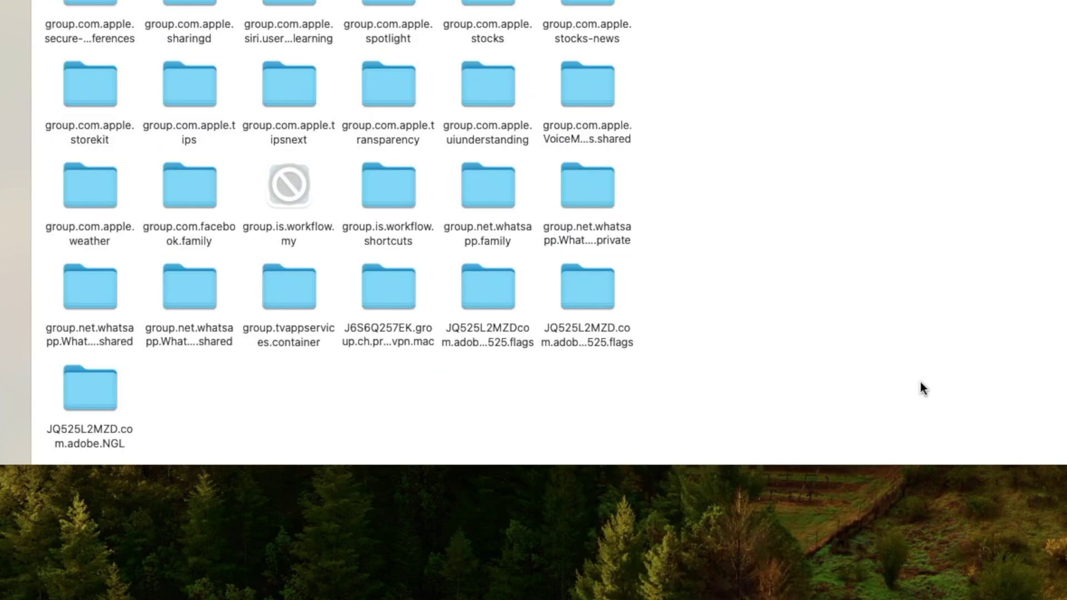